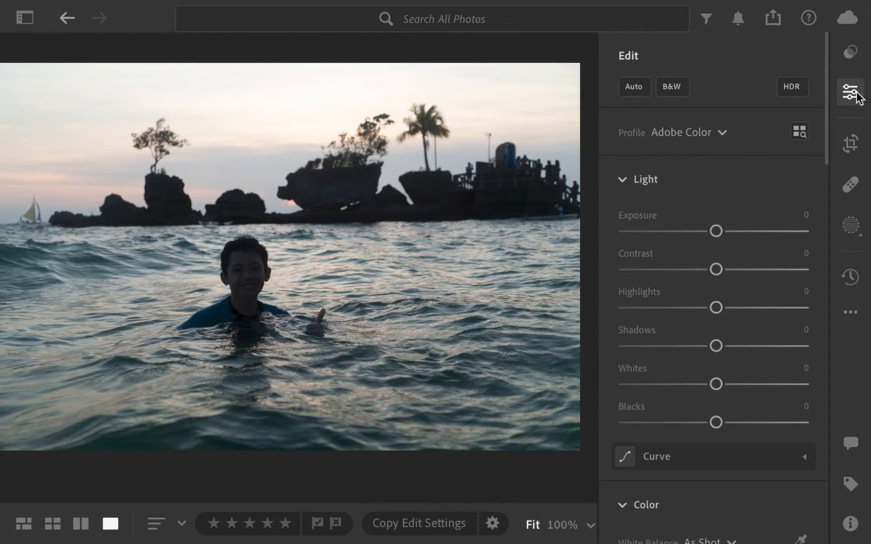
Create an Objects mask by brushing across the dark rock formations on the horizon.
click(852, 228)
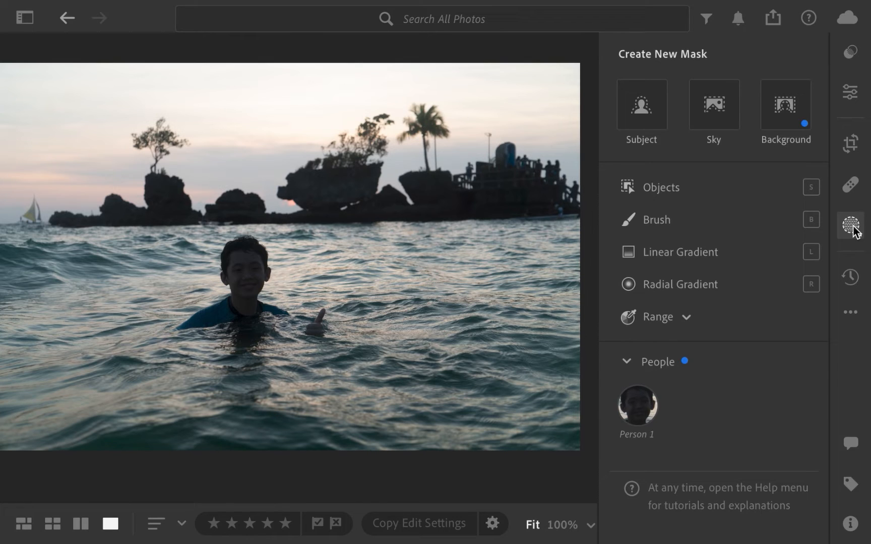
click(712, 199)
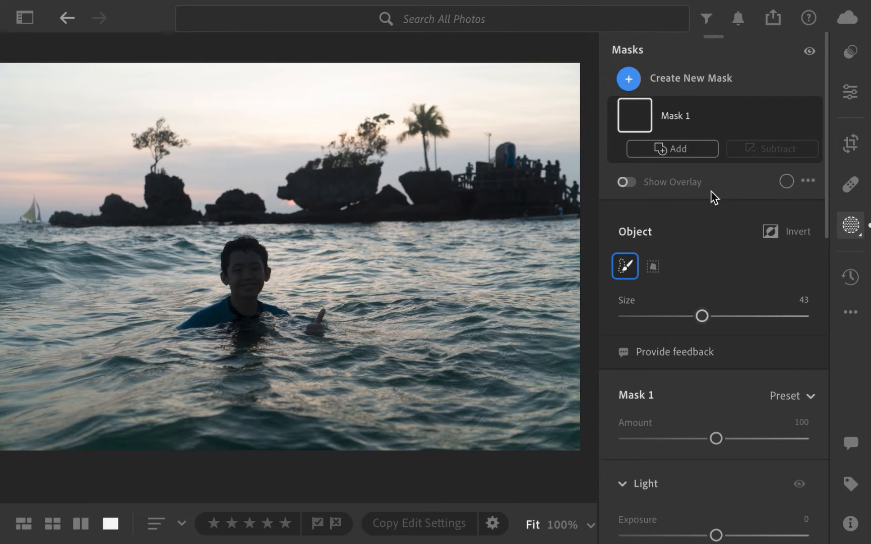
mouse_move(555, 187)
mouse_down()
mouse_move(430, 182)
mouse_move(427, 139)
mouse_move(417, 192)
mouse_move(384, 160)
mouse_move(288, 203)
mouse_move(79, 215)
mouse_up()
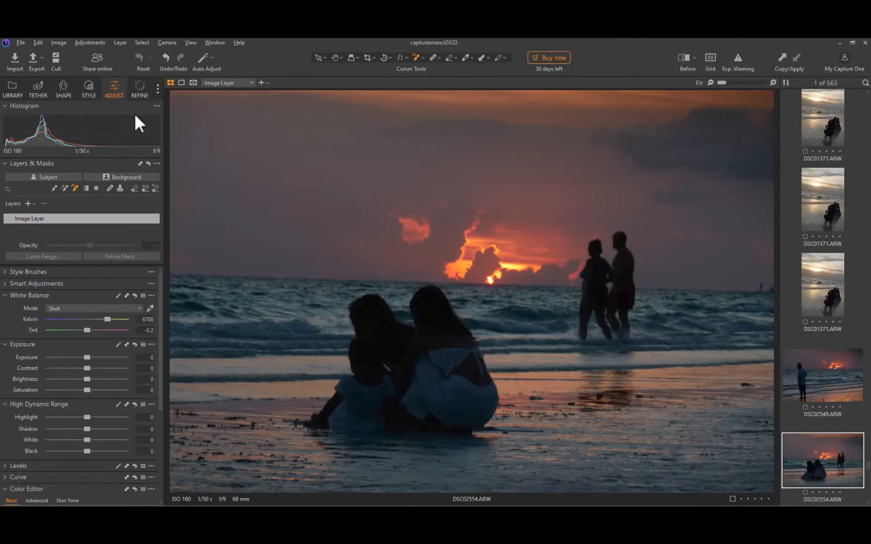
Switch to Capture One, create an automatic subject mask on the sunset beach photo and show the mask overlay.
click(40, 176)
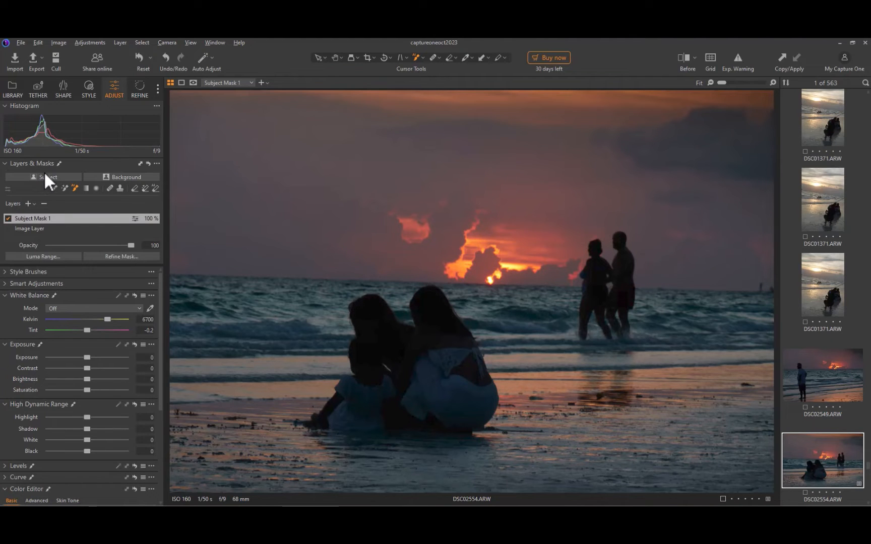
key(m)
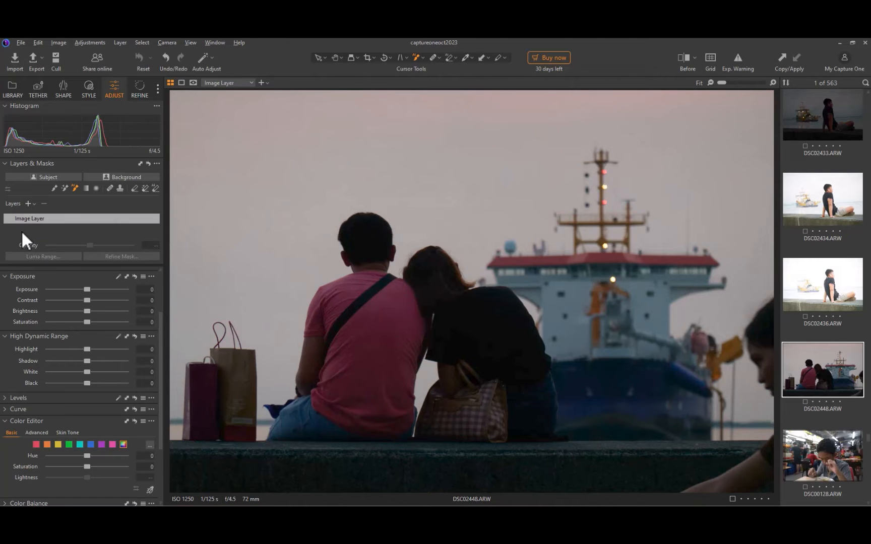
Mask the man in the pink shirt with an AI Select box drawn around his whole body.
click(74, 187)
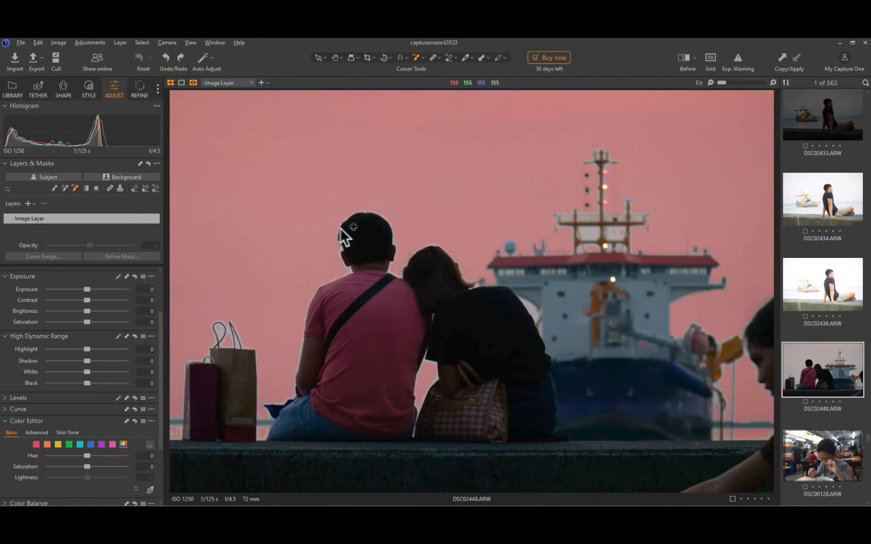
mouse_move(272, 200)
mouse_down()
mouse_move(338, 240)
mouse_move(422, 445)
mouse_move(451, 464)
mouse_move(415, 463)
mouse_move(644, 476)
mouse_move(442, 474)
mouse_move(437, 454)
mouse_move(421, 450)
mouse_up()
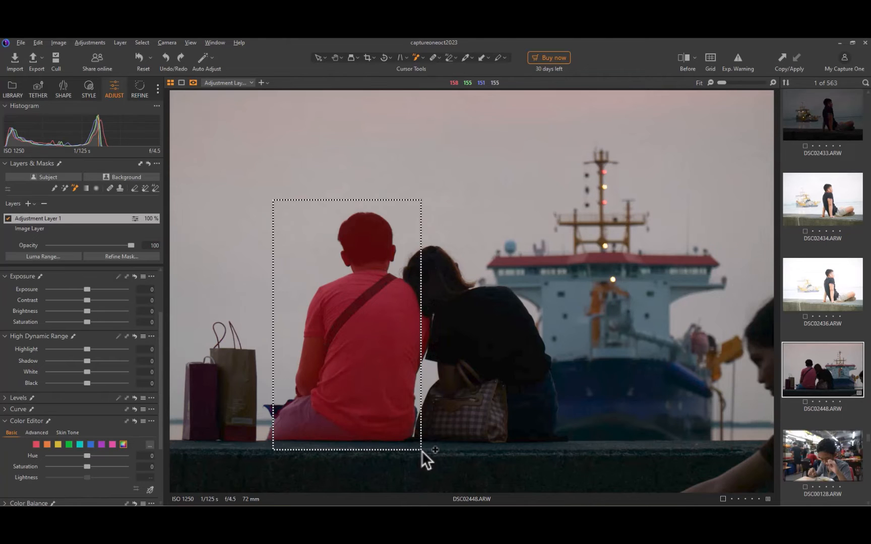
drag(421, 450, 421, 451)
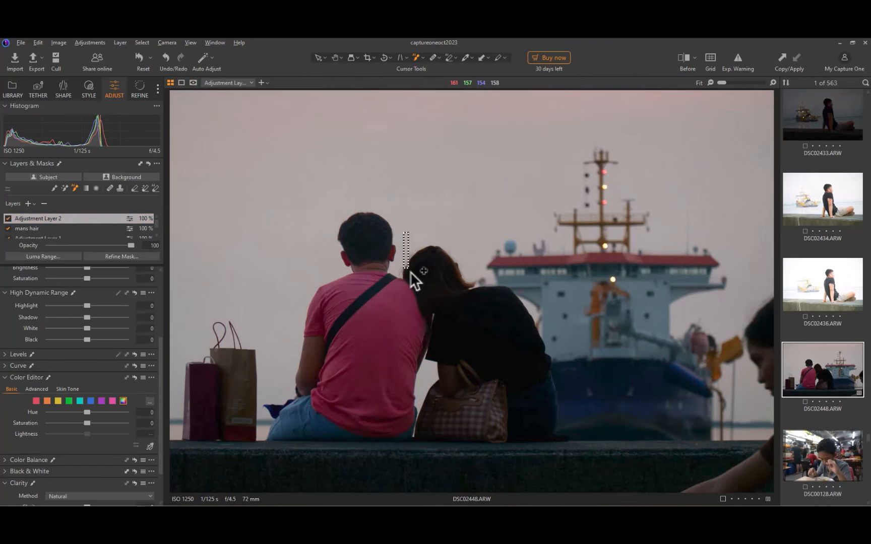
Mask the woman in the black shirt with AI Select on Adjustment Layer 2 and raise the layer's shadows.
drag(403, 233, 587, 460)
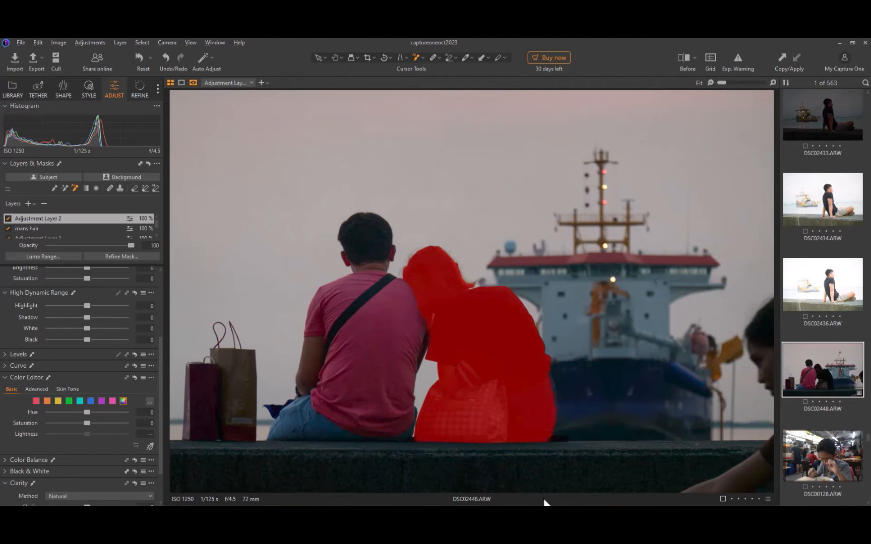
drag(87, 317, 107, 336)
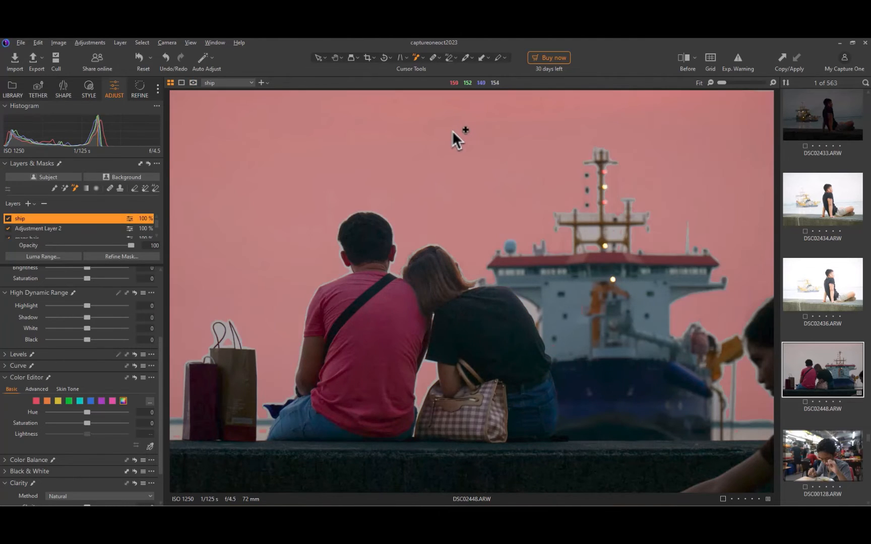
Mask the ship on the ship layer with AI Select and erase the sky openings in its upper structure with the AI Eraser.
drag(453, 131, 710, 460)
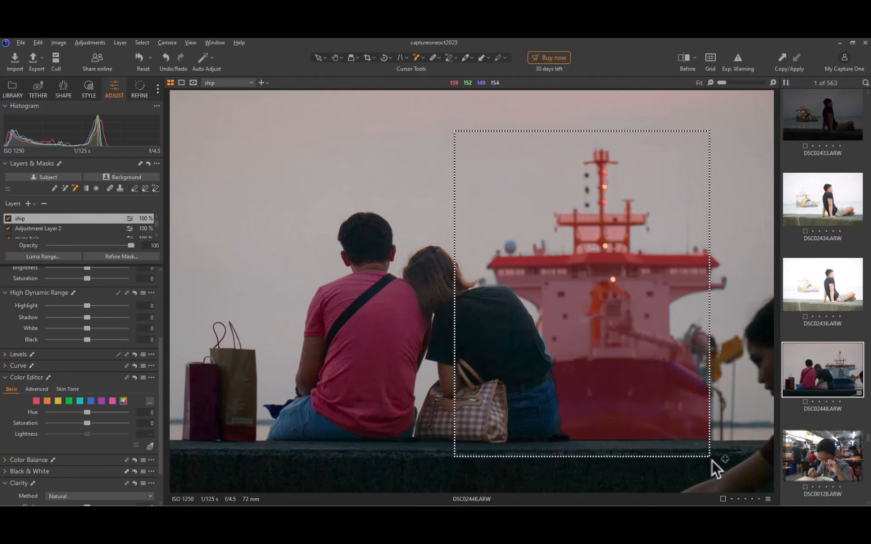
scroll(601, 244, up, 3)
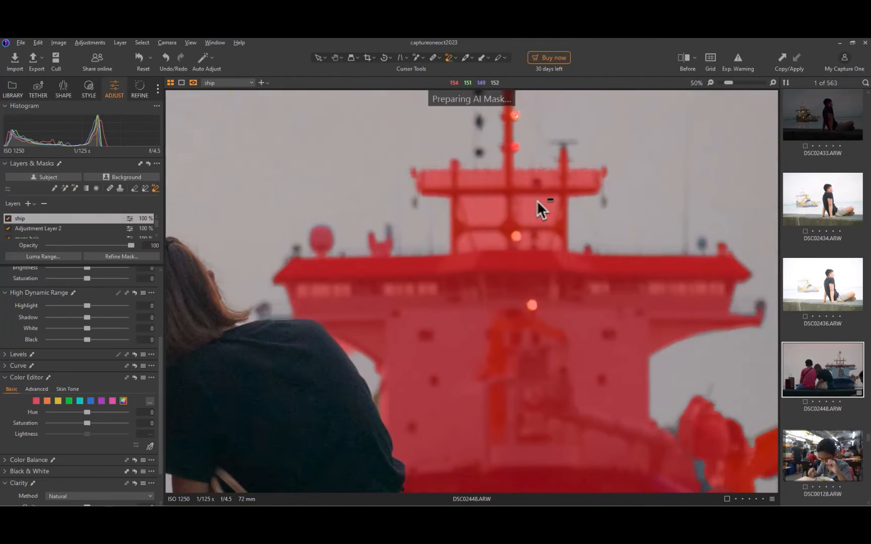
click(145, 187)
click(155, 188)
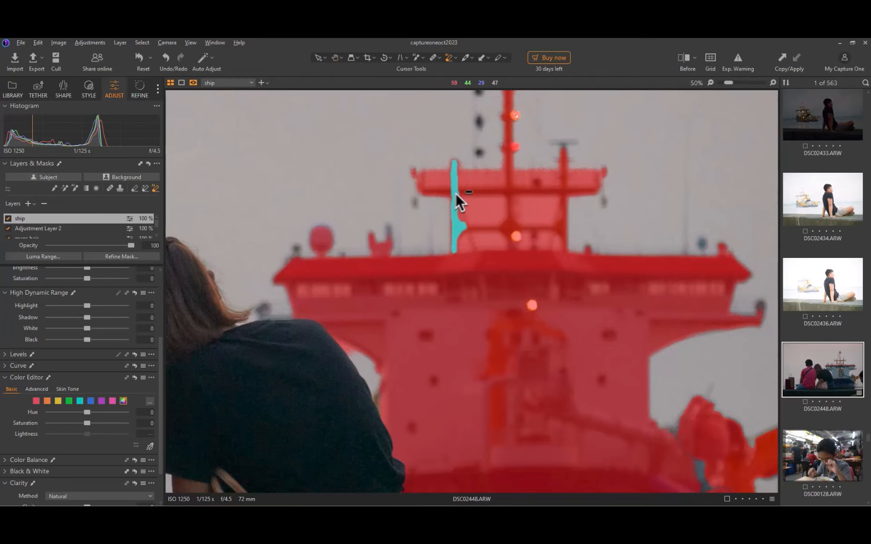
drag(454, 192, 508, 229)
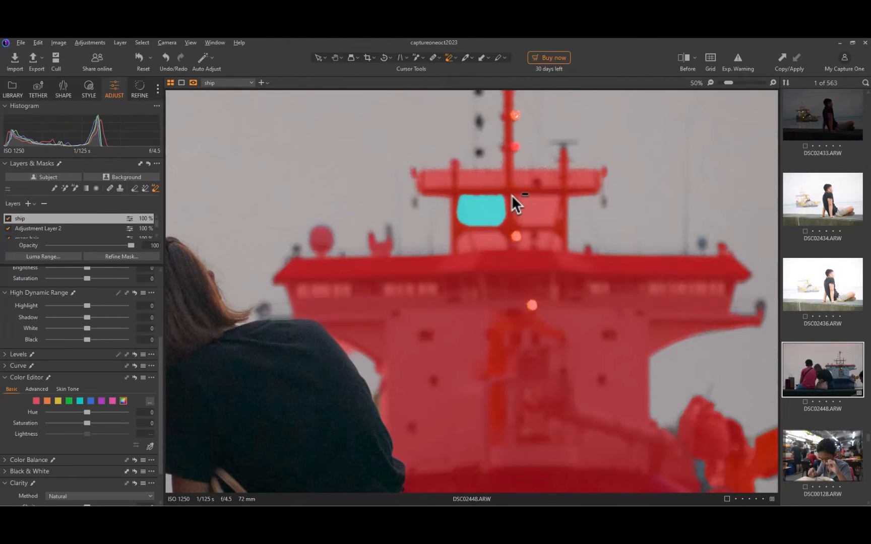
drag(510, 193, 561, 228)
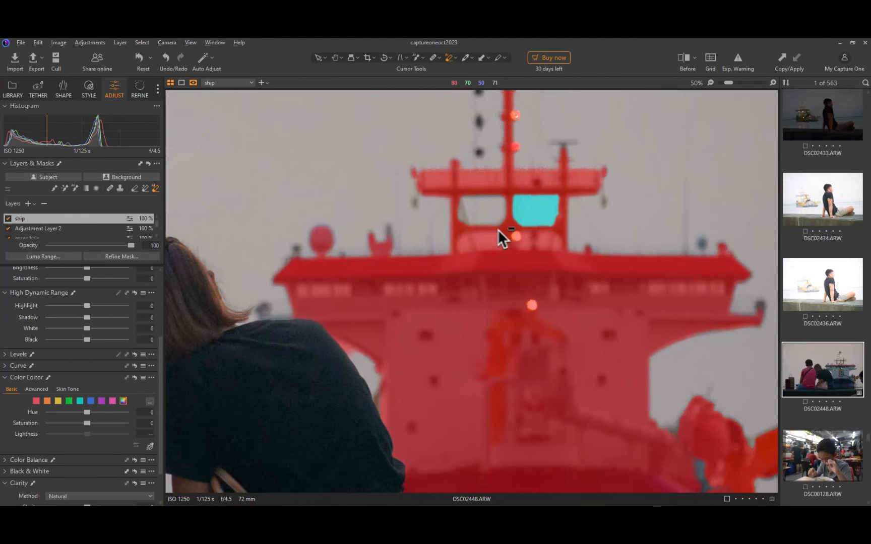
drag(453, 230, 506, 254)
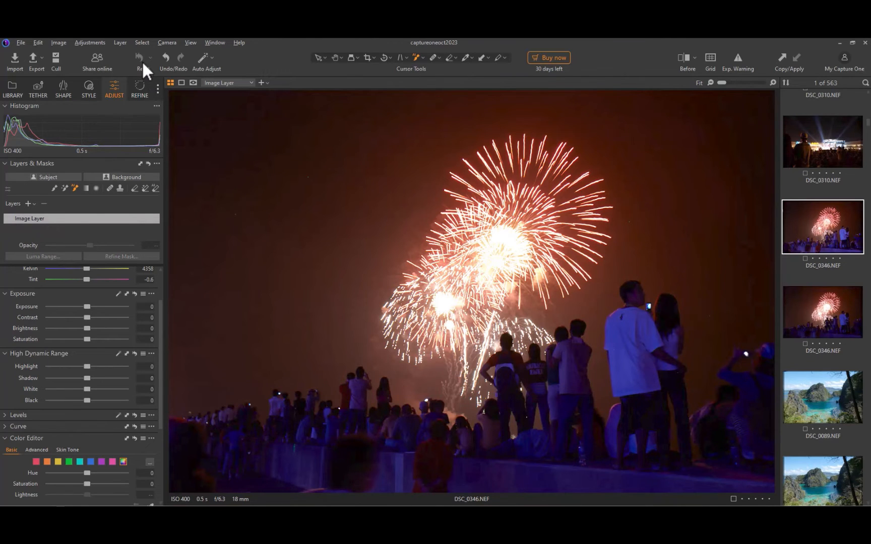
Brush a rough mask over the crowd in the fireworks photo, hide the overlay and set the layer's Shadow to 76.
mouse_move(646, 360)
mouse_down()
mouse_move(635, 310)
mouse_move(663, 311)
mouse_move(652, 433)
mouse_move(592, 452)
mouse_move(575, 360)
mouse_move(568, 362)
mouse_move(578, 338)
mouse_move(563, 349)
mouse_move(508, 346)
mouse_move(538, 364)
mouse_move(554, 457)
mouse_move(762, 364)
mouse_move(672, 426)
mouse_move(466, 428)
mouse_move(435, 412)
mouse_move(390, 431)
mouse_move(379, 476)
mouse_up()
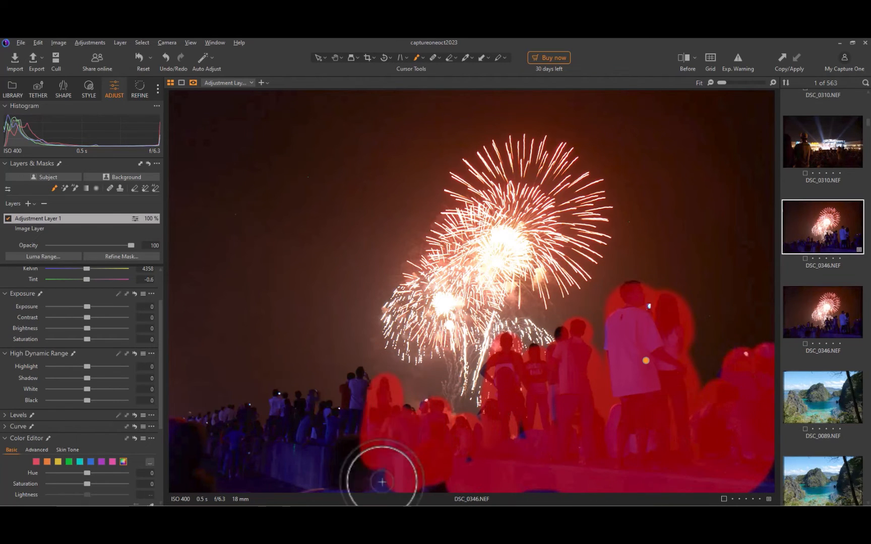
key(m)
drag(87, 378, 115, 379)
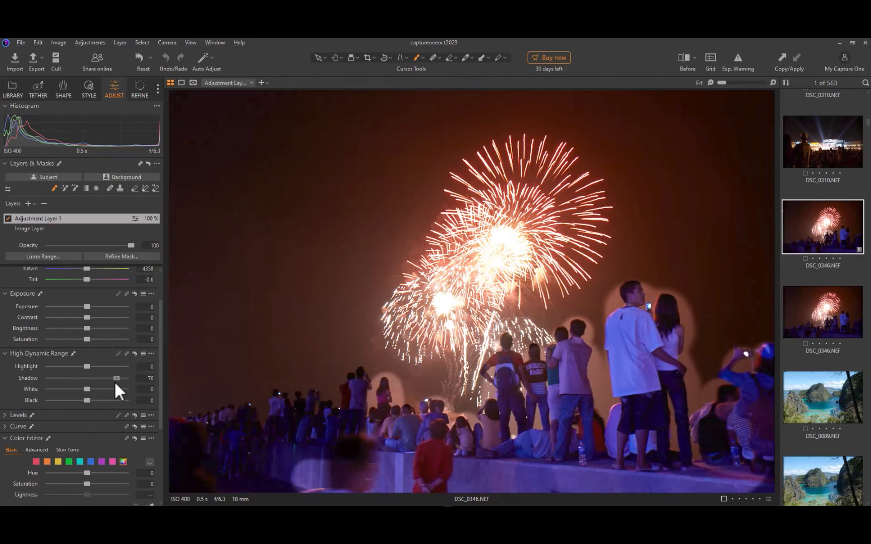
Mask the large standing figures on the right of the fireworks photo individually with AI Select boxes, with the mask overlay shown.
drag(646, 275, 710, 479)
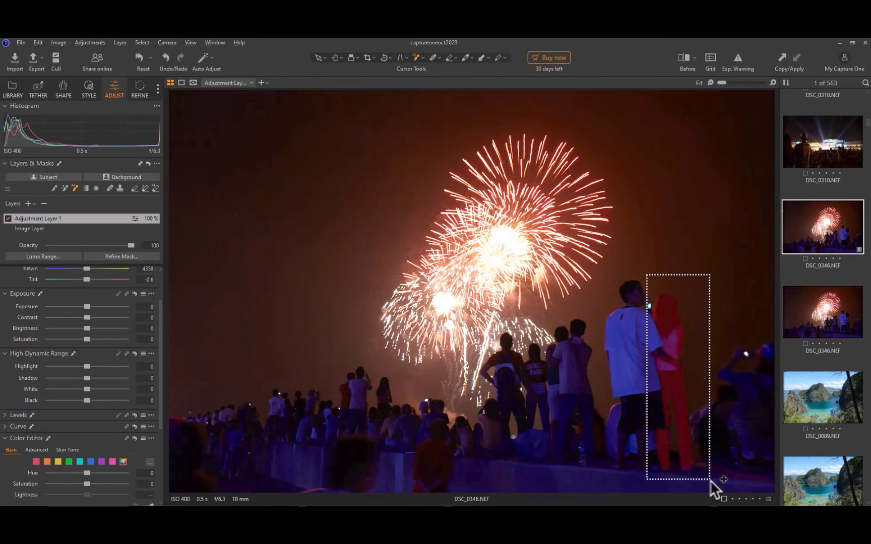
key(m)
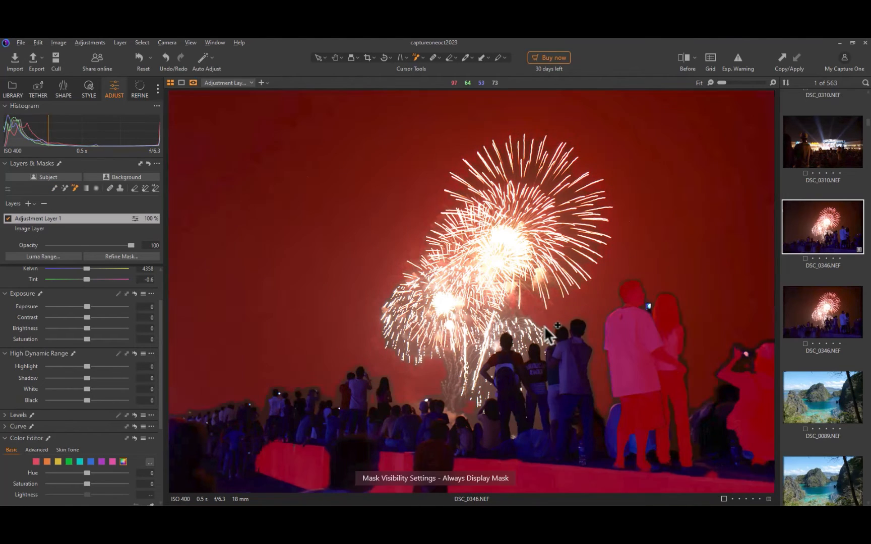
drag(548, 316, 596, 466)
drag(480, 327, 526, 443)
drag(517, 338, 560, 435)
Add the standing pair left of the fireworks and the distant crowd at the far left to the mask with AI Select.
drag(328, 368, 382, 443)
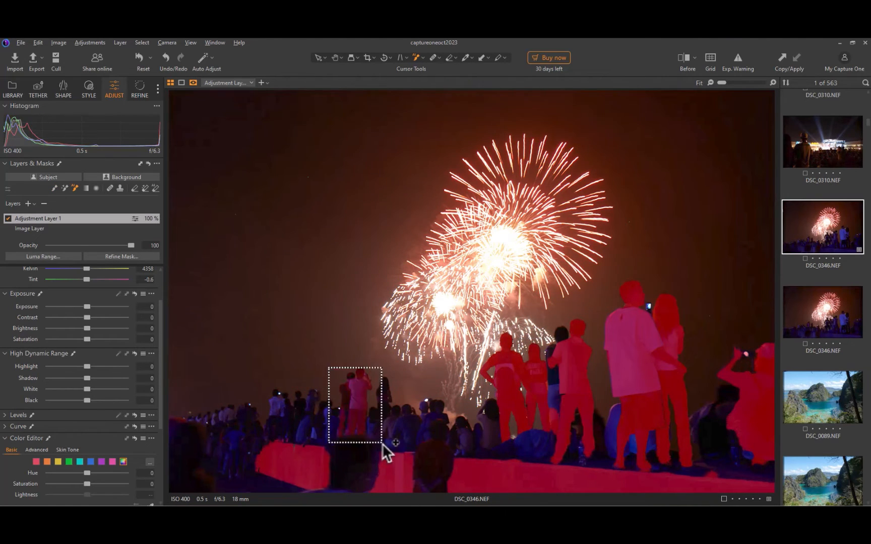
drag(261, 386, 323, 430)
drag(189, 397, 248, 460)
drag(329, 372, 356, 440)
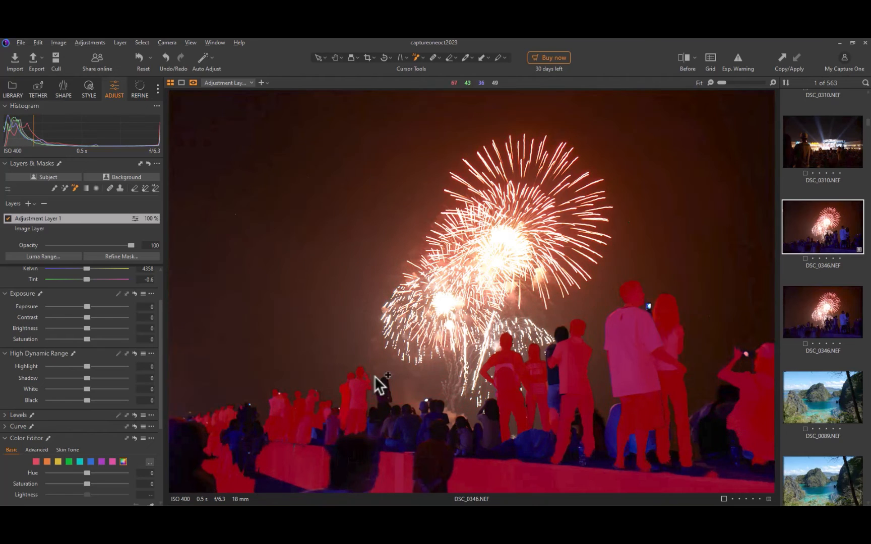
Add the people grouped below the fireworks and the foreground figure in red to the crowd mask.
drag(371, 373, 398, 447)
drag(396, 402, 411, 436)
drag(365, 400, 406, 464)
drag(415, 409, 455, 491)
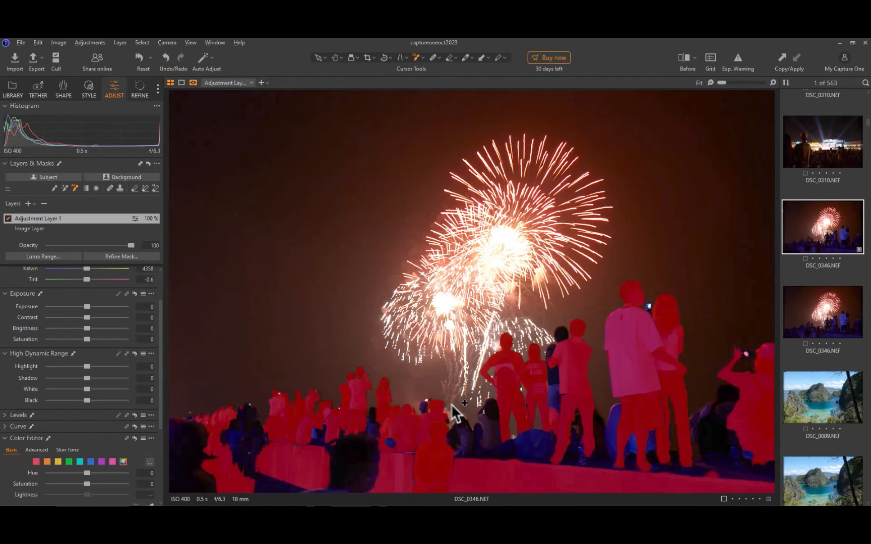
Add the missed seated people, the figure behind the standing group and the dark figures at the left to the crowd mask.
drag(476, 398, 544, 464)
drag(547, 344, 560, 410)
drag(701, 374, 725, 448)
drag(602, 397, 652, 492)
drag(232, 391, 268, 467)
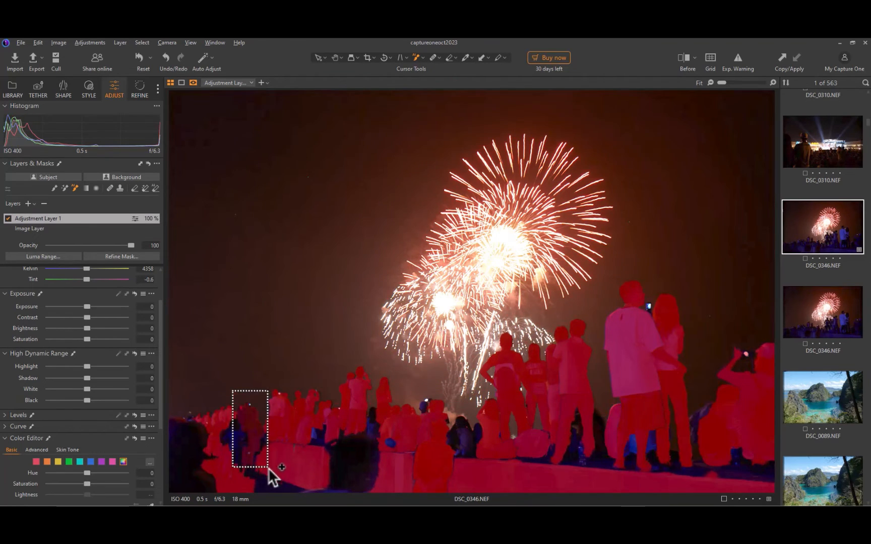
Fill the remaining small gaps in the crowd mask with AI Select and undo the accidental selection of the sky.
drag(448, 417, 473, 457)
drag(565, 405, 588, 458)
drag(220, 415, 257, 468)
drag(415, 397, 418, 398)
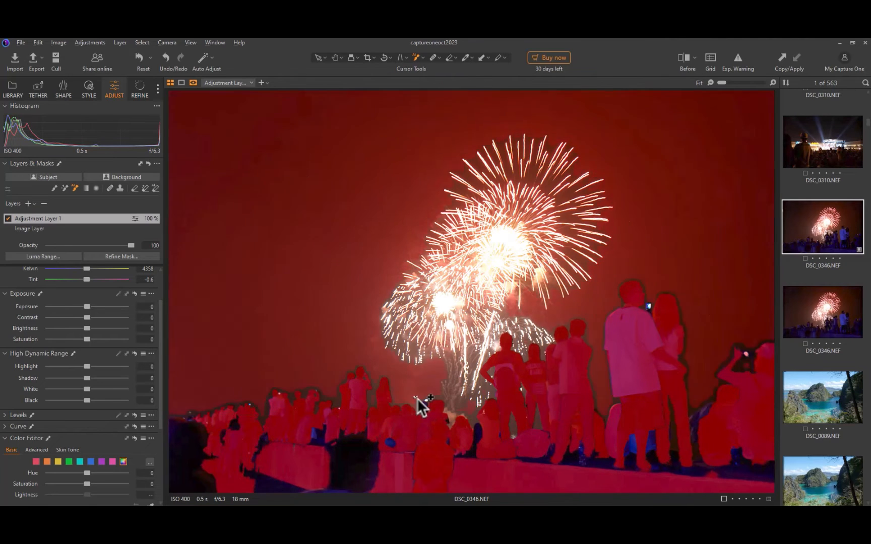
key(ctrl+z)
Brush the dark foreground heads at the lower left into the mask, hide the overlay and raise the layer's shadows.
click(54, 188)
mouse_move(185, 451)
mouse_down()
mouse_move(194, 462)
mouse_move(396, 448)
mouse_up()
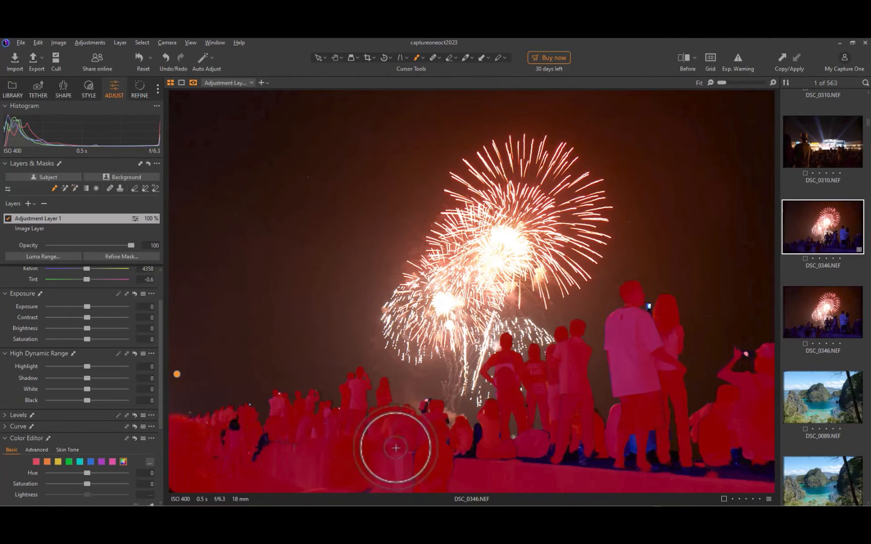
key(m)
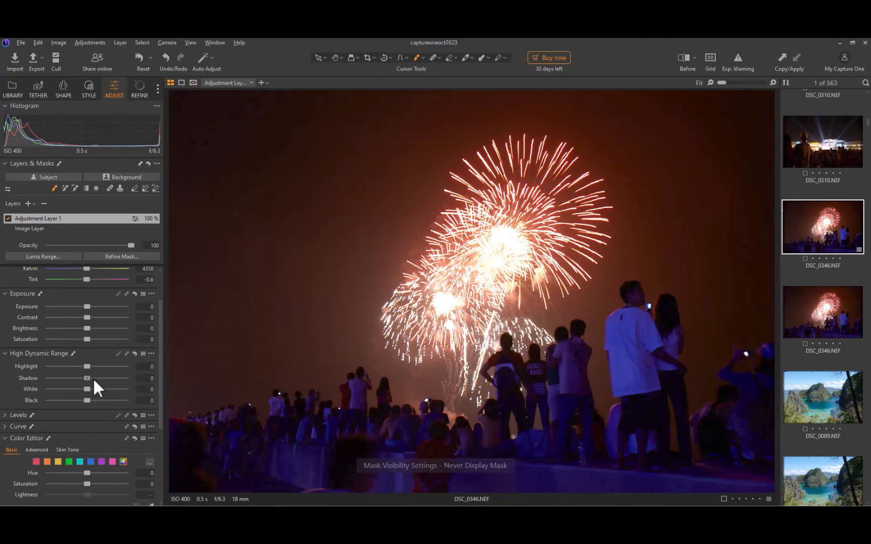
drag(92, 377, 103, 409)
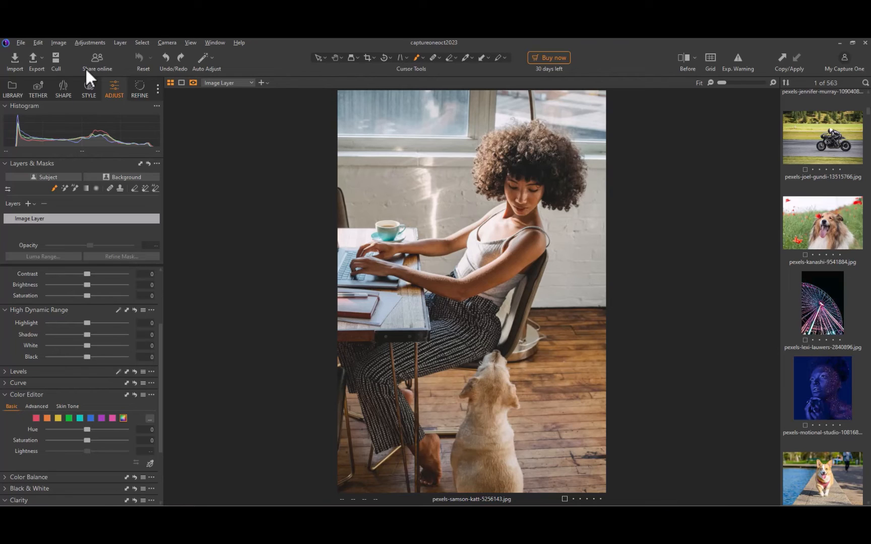
Create a subject mask of the seated woman, erase the dog from it and add her patterned trousers with AI Select.
click(55, 172)
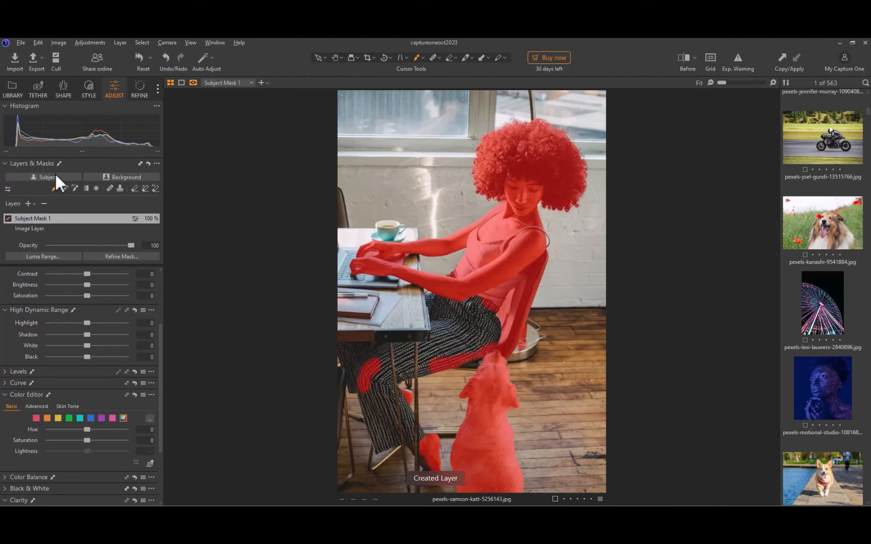
click(155, 189)
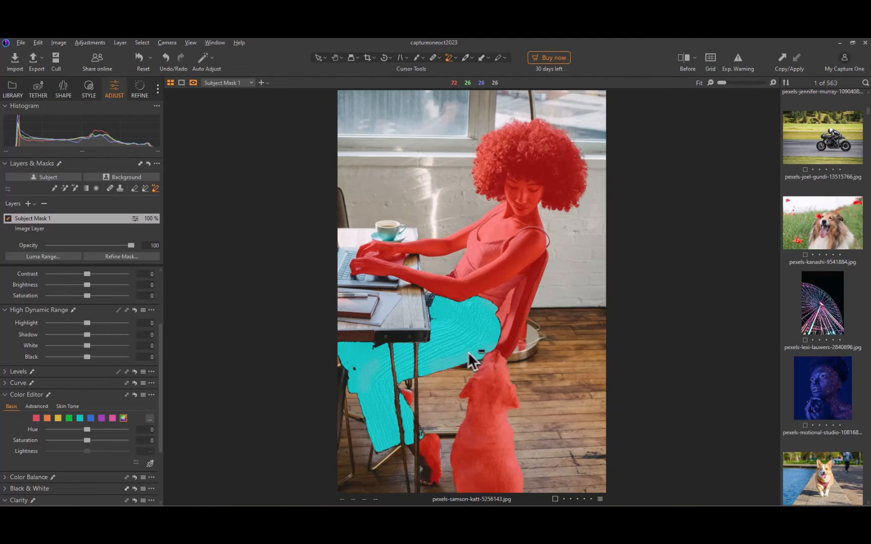
click(453, 349)
click(518, 449)
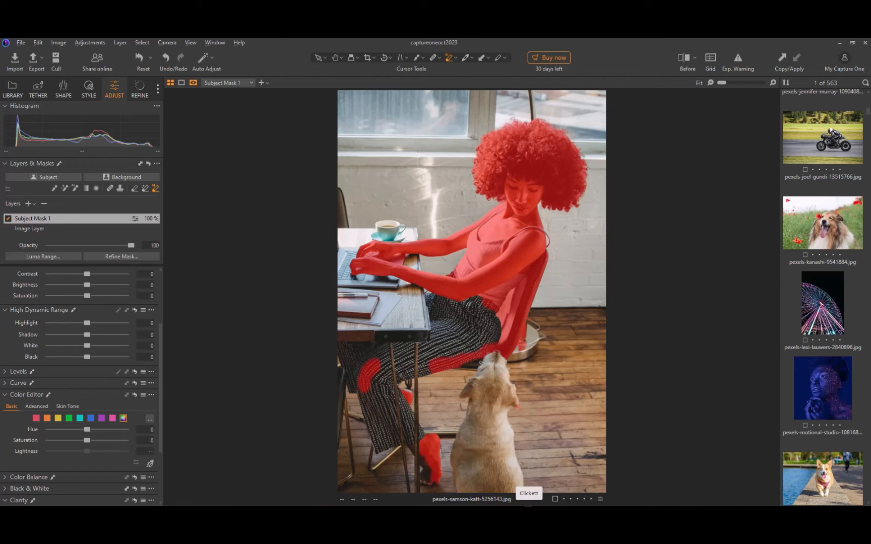
click(74, 189)
drag(347, 285, 497, 499)
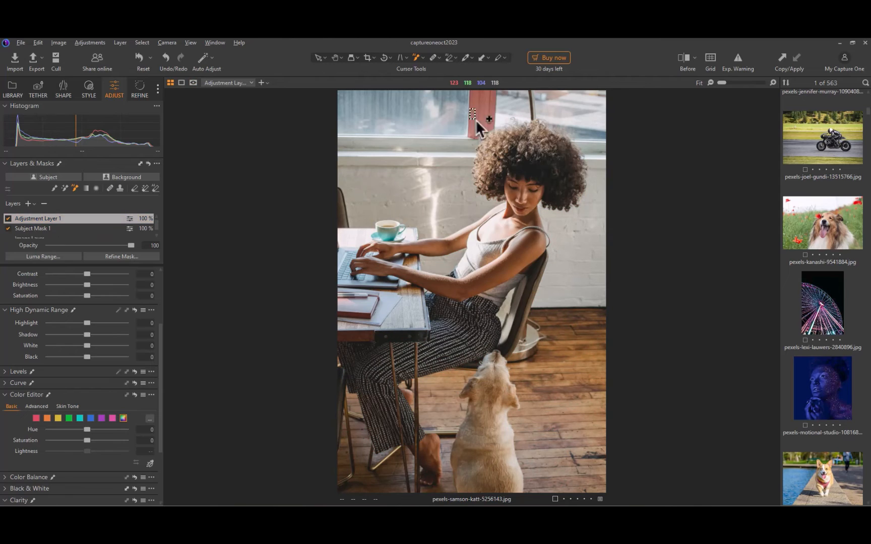
Mask the woman's curly hair with AI Select on its own layer and display it as a grayscale mask.
drag(468, 109, 593, 227)
click(193, 82)
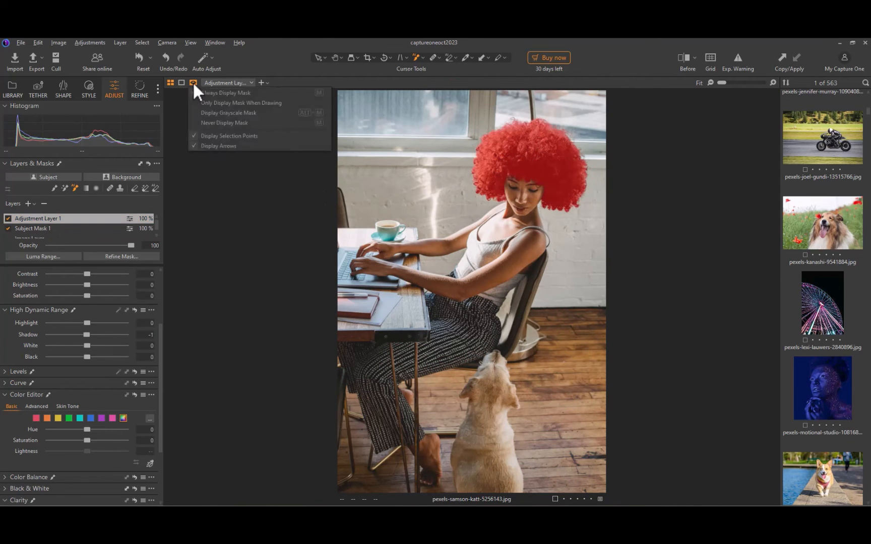
click(210, 112)
Mask the white brick wall behind the woman with AI Select on Adjustment Layer 3.
scroll(595, 231, up, 2)
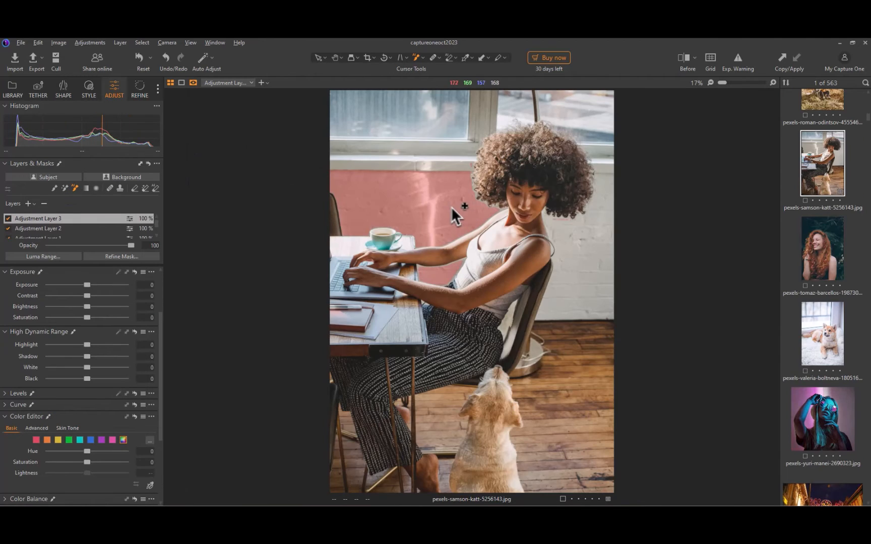
drag(456, 205, 567, 334)
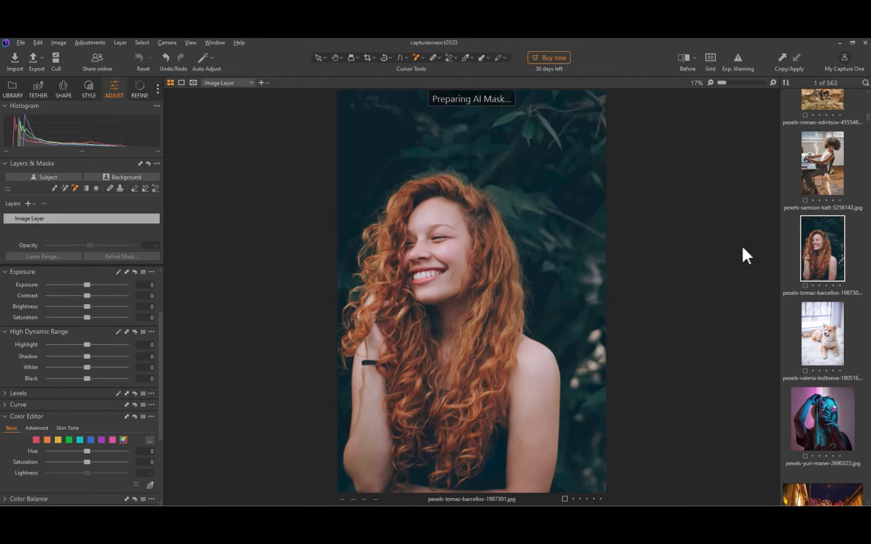
Mask the red-haired woman's hair and face on separate layers, check the overlay and set the face layer's exposure to 0.56.
drag(361, 171, 462, 464)
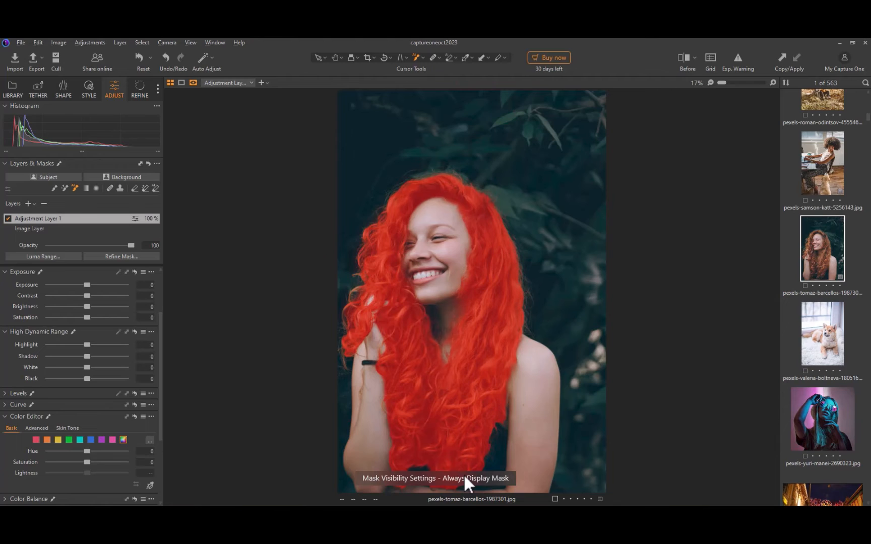
drag(403, 208, 476, 302)
key(m)
key(m)
drag(87, 285, 92, 289)
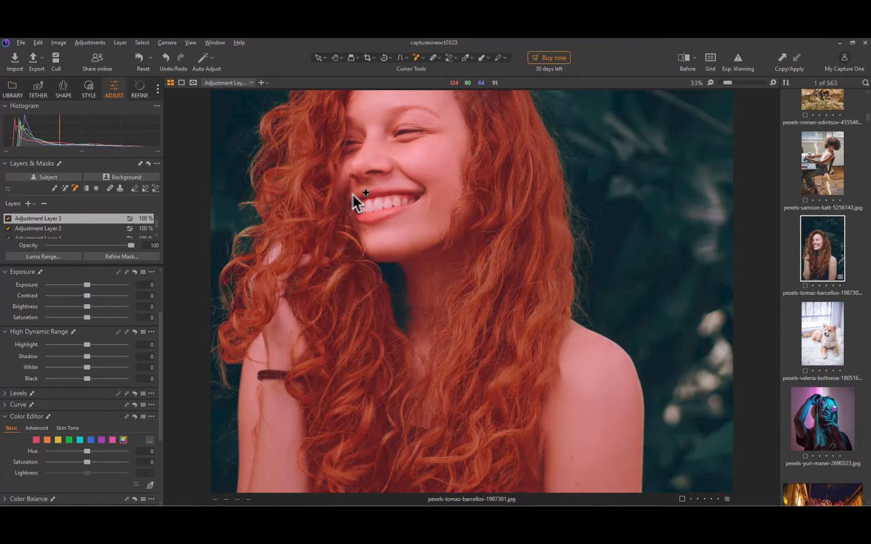
Mask the woman's teeth with AI Select on their own layer, set its exposure to 0.19 and check the overlay.
drag(352, 193, 423, 219)
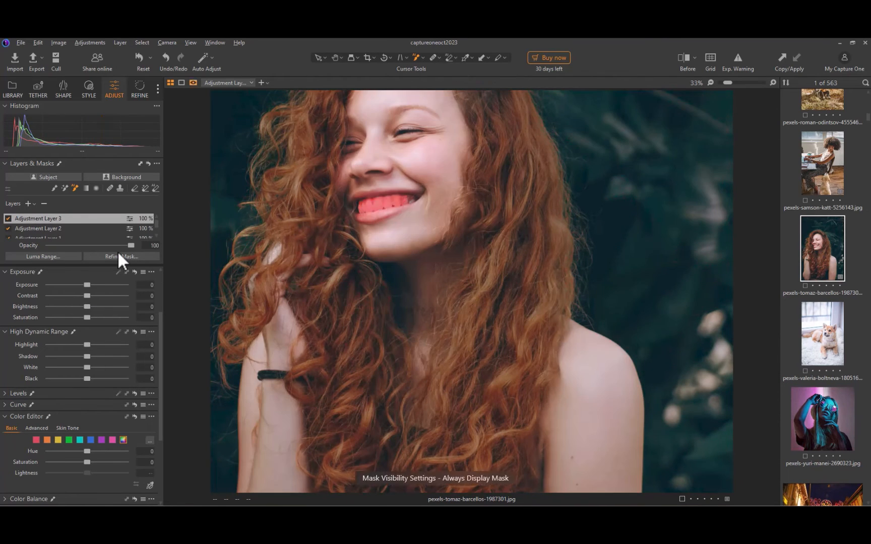
drag(91, 285, 91, 284)
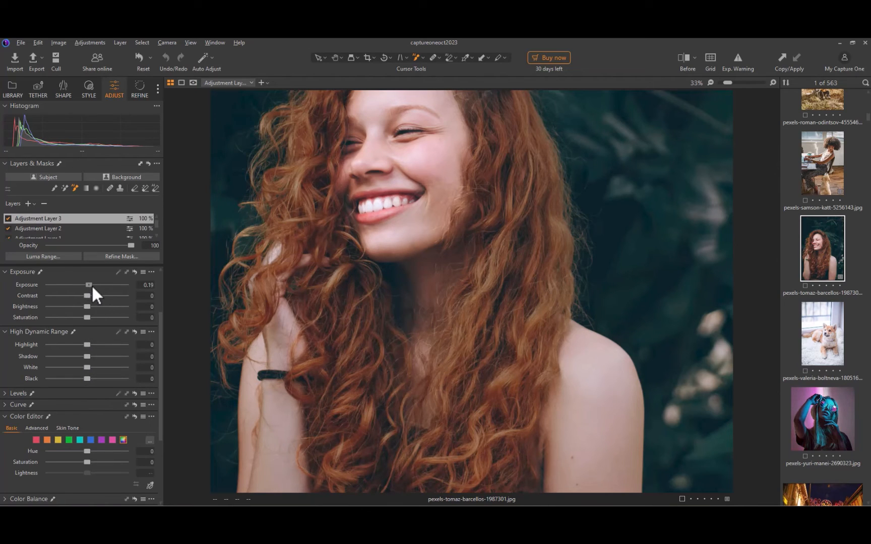
key(m)
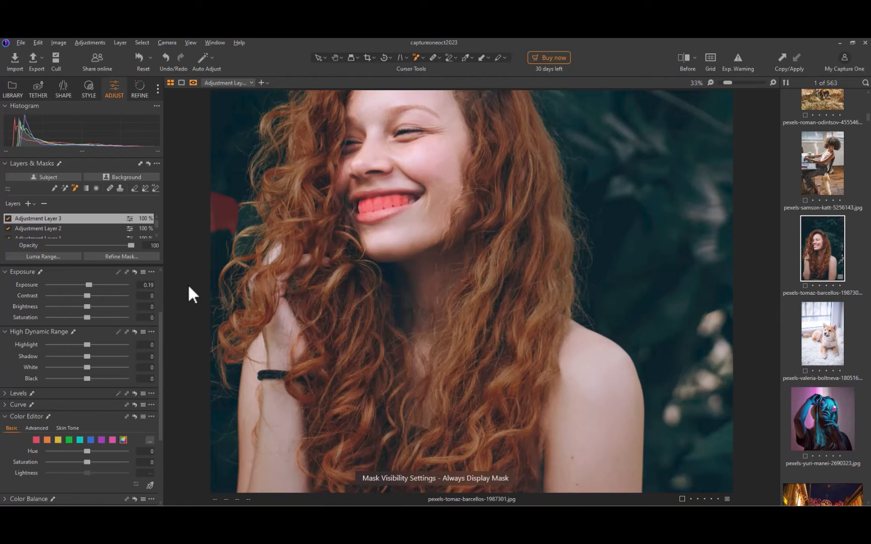
key(m)
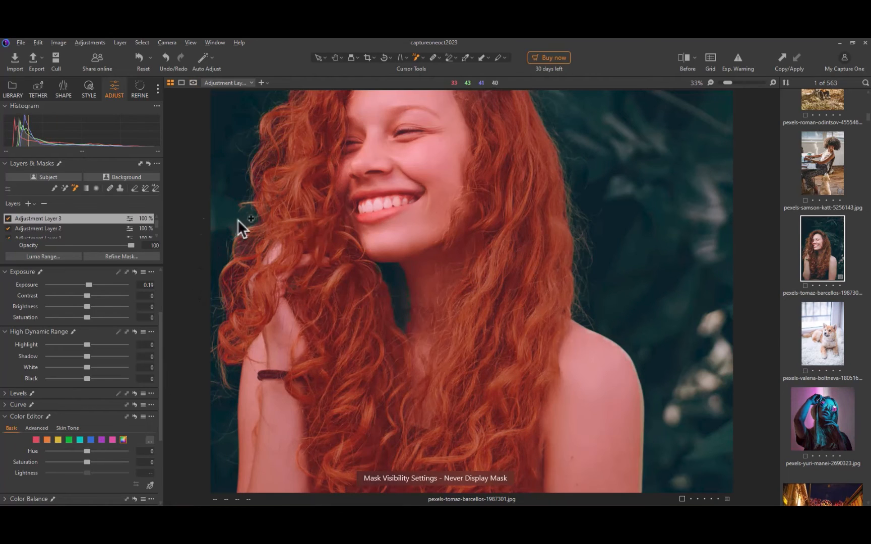
Add another adjustment layer and box the woman's lower lip with AI Select.
click(28, 204)
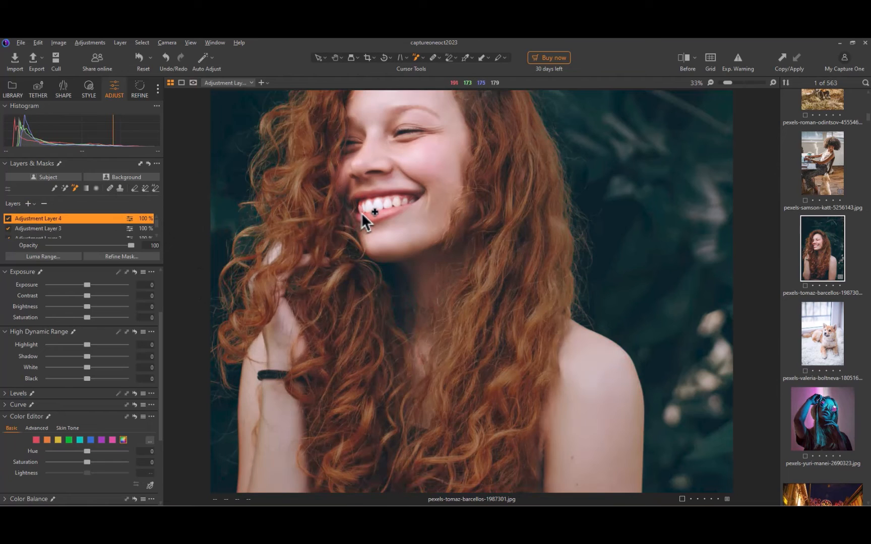
drag(355, 213, 410, 222)
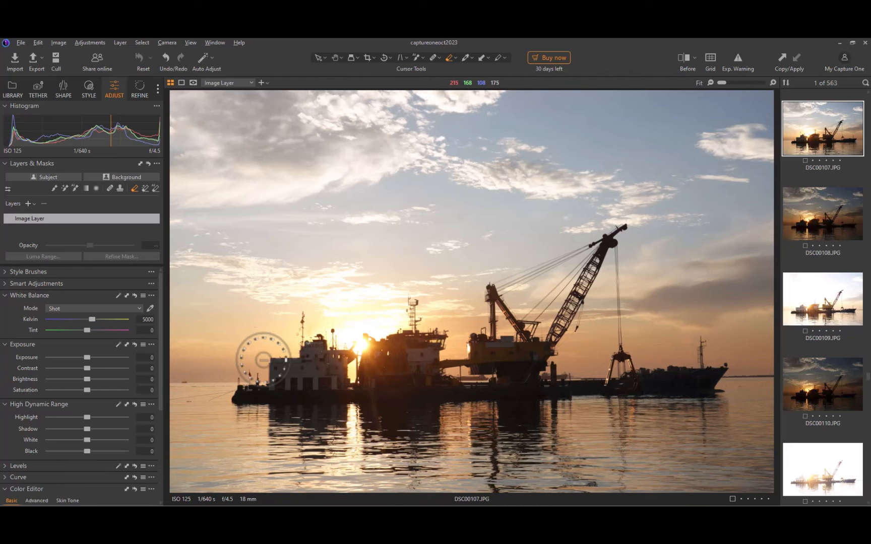
Mask the crane ship in DSC00107.JPG with AI Select and try lifting its shadows with the overlay hidden.
key(shift+b)
drag(218, 196, 748, 447)
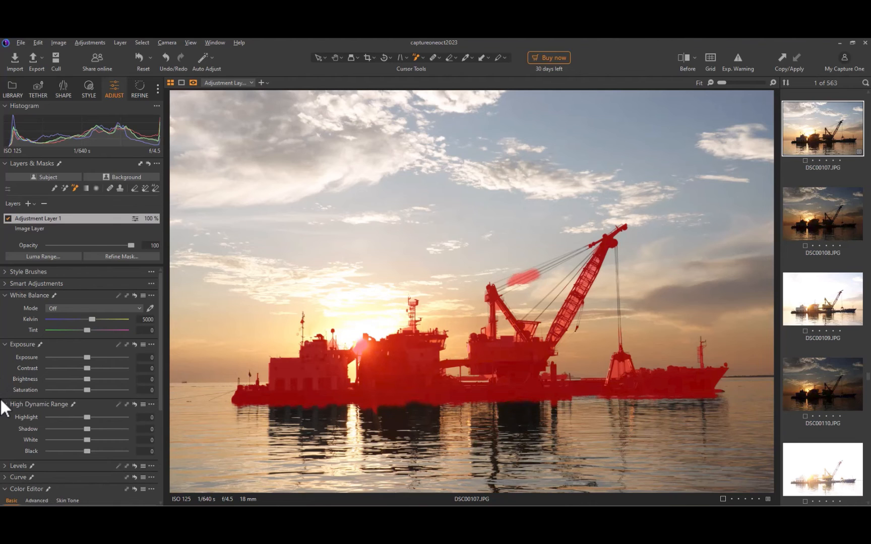
key(m)
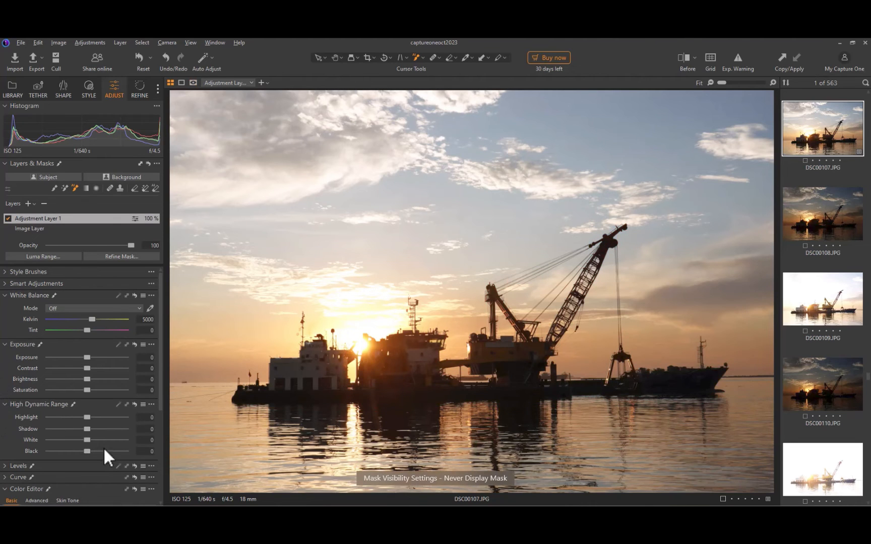
mouse_move(92, 426)
mouse_down()
mouse_move(111, 425)
mouse_move(96, 438)
mouse_move(139, 442)
mouse_move(95, 445)
mouse_move(146, 447)
mouse_move(87, 466)
mouse_move(149, 450)
mouse_move(82, 469)
mouse_move(147, 450)
mouse_move(91, 444)
mouse_up()
key(m)
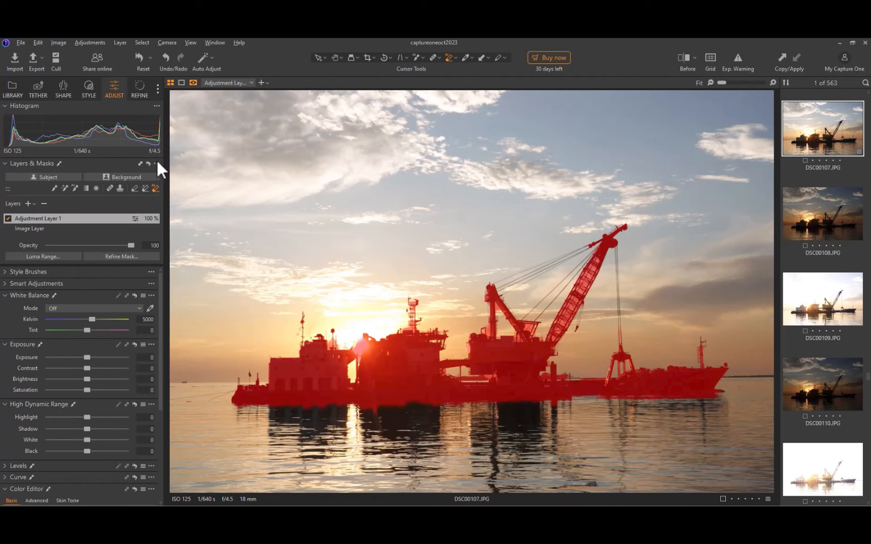
Refine the crane ship's mask with a radius of 300 and set the layer's Shadow to 49.
click(157, 163)
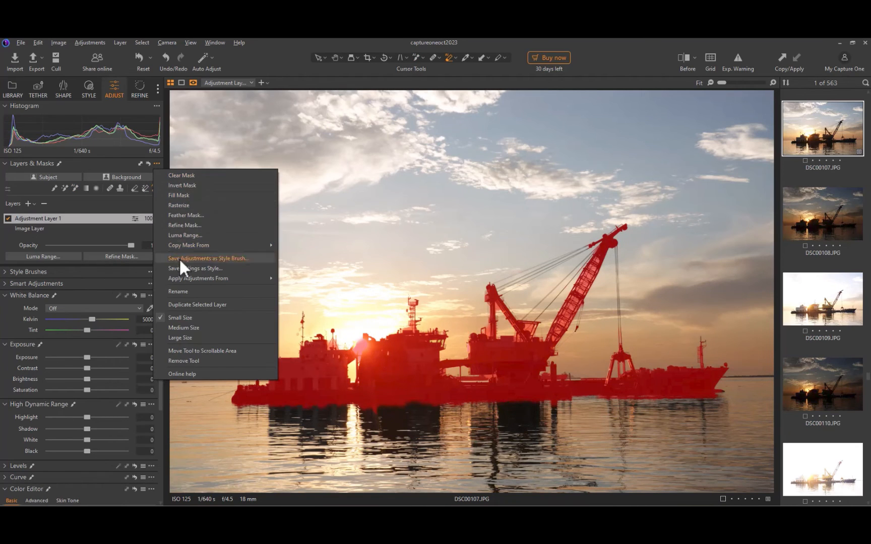
click(197, 228)
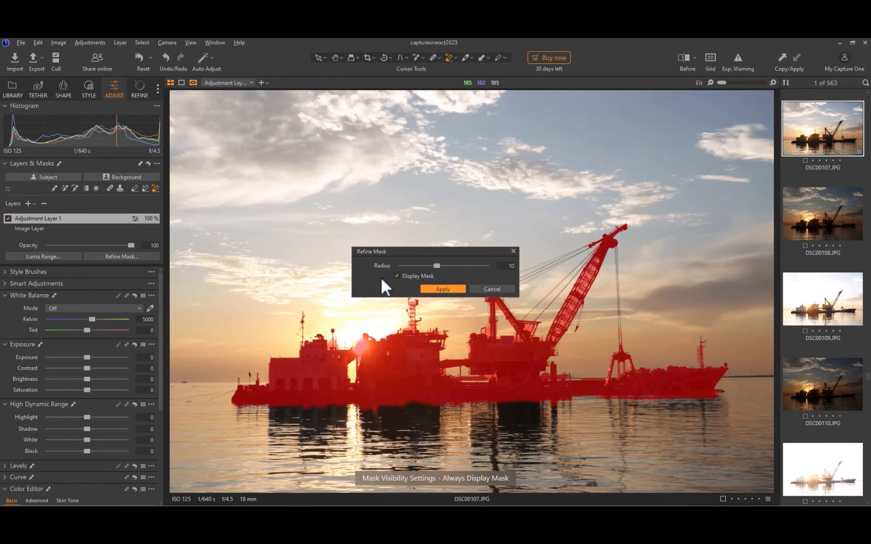
drag(436, 265, 568, 318)
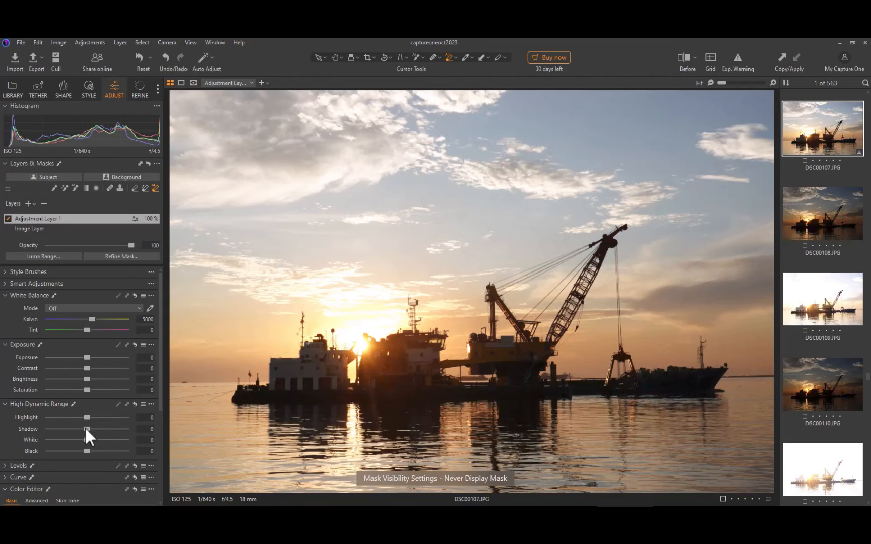
drag(84, 426, 104, 425)
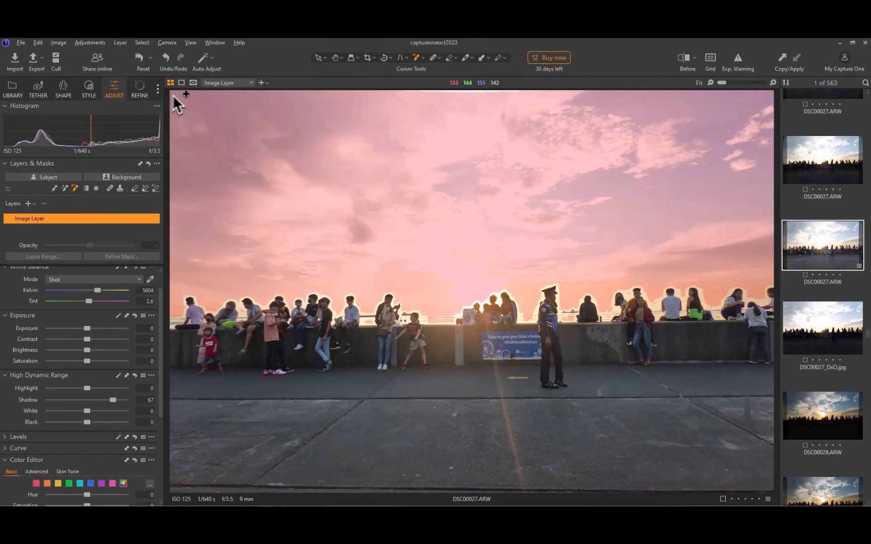
Mask the sky above the waterfront crowd in DSC00027.ARW with AI Select and set the mask's refine radius to 300.
drag(172, 95, 773, 415)
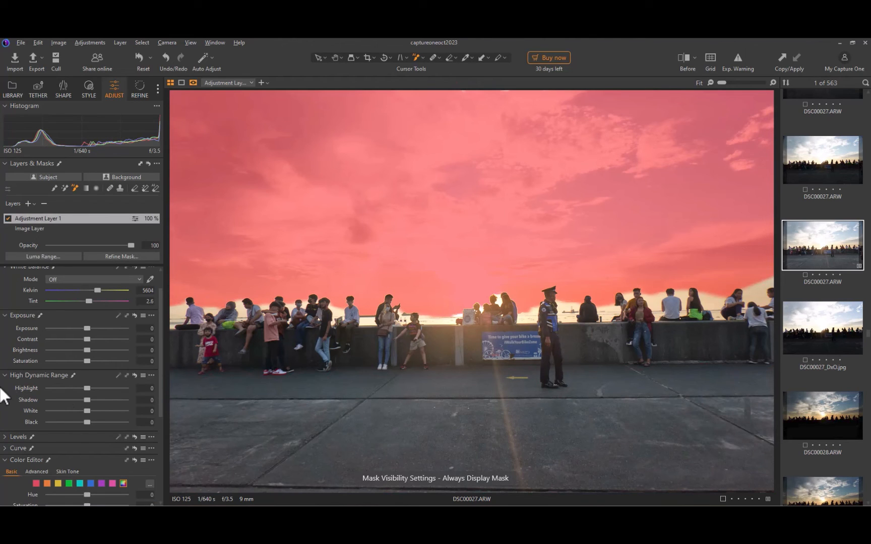
click(156, 163)
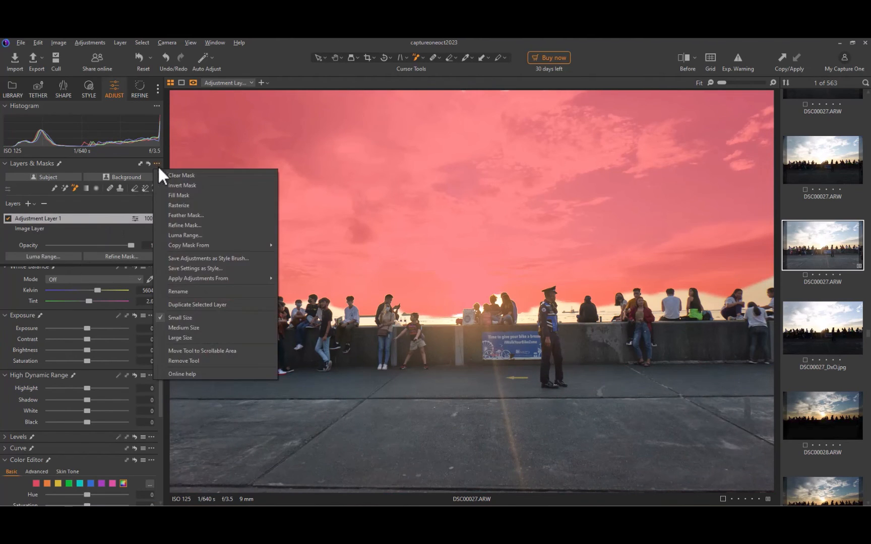
click(183, 223)
drag(485, 266, 531, 295)
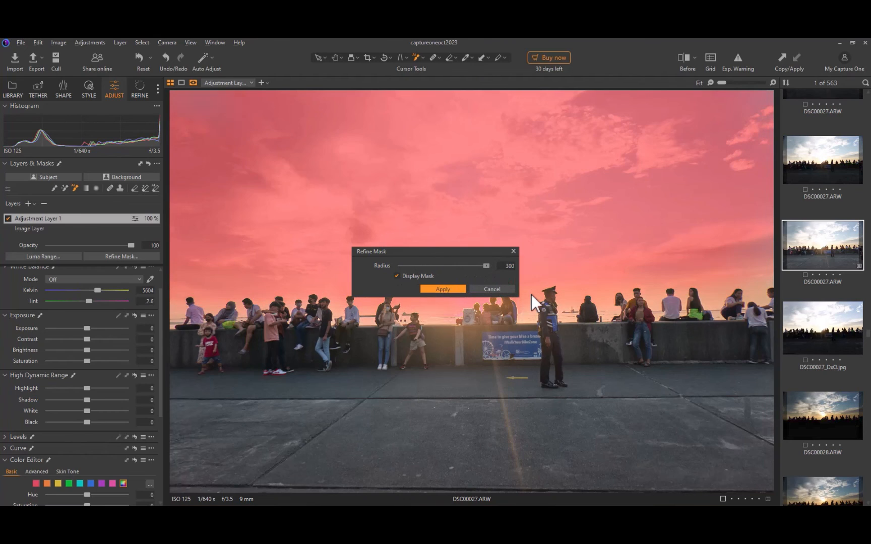